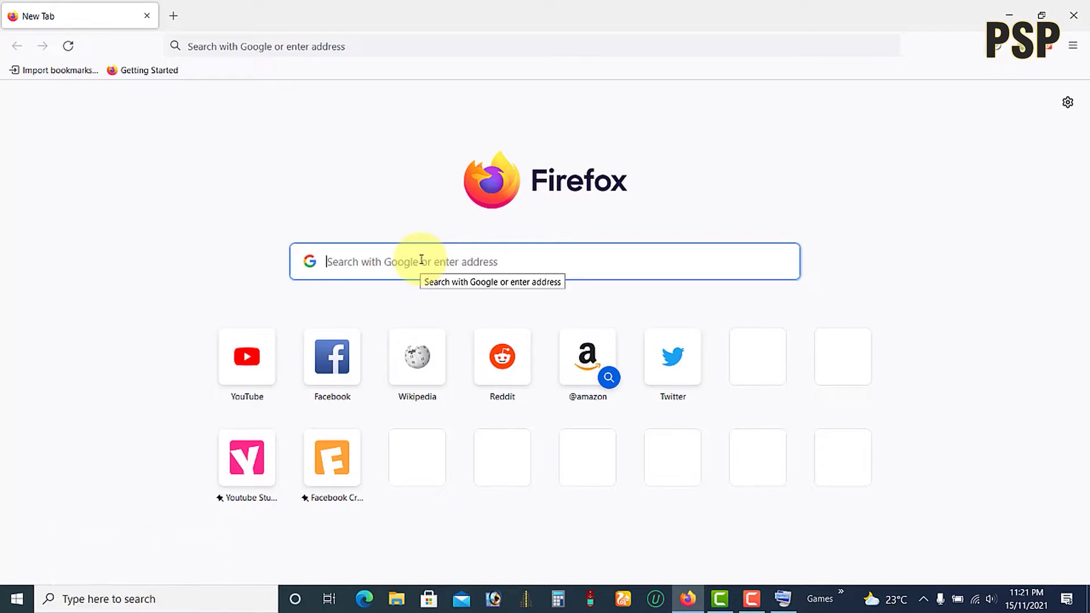
# - Search Google for "my ip address" and highlight the public IP address in the result
pyautogui.write('my ip address')
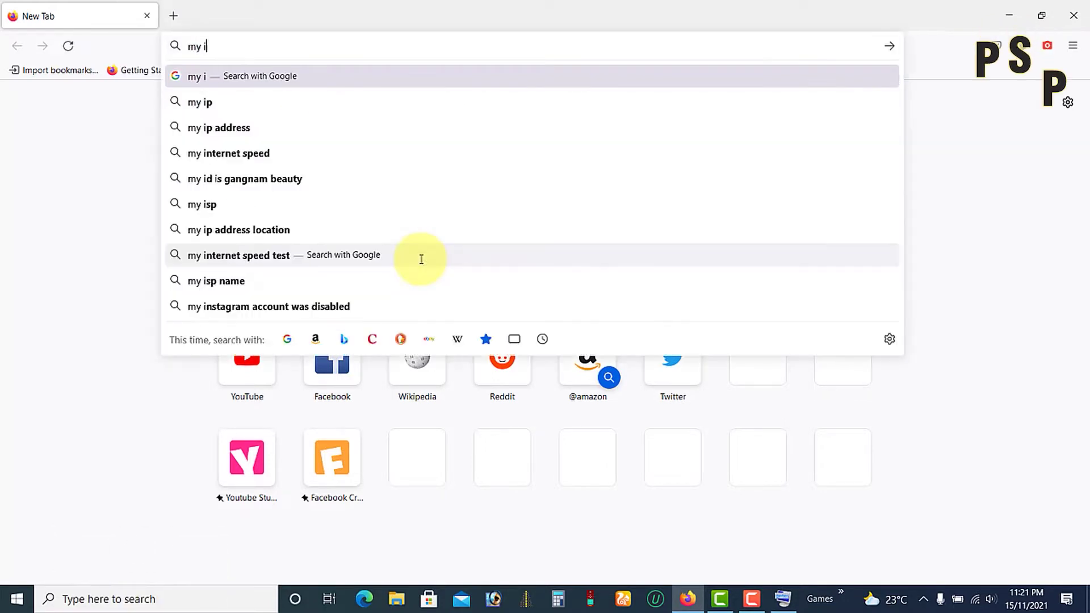
pyautogui.press('Return')
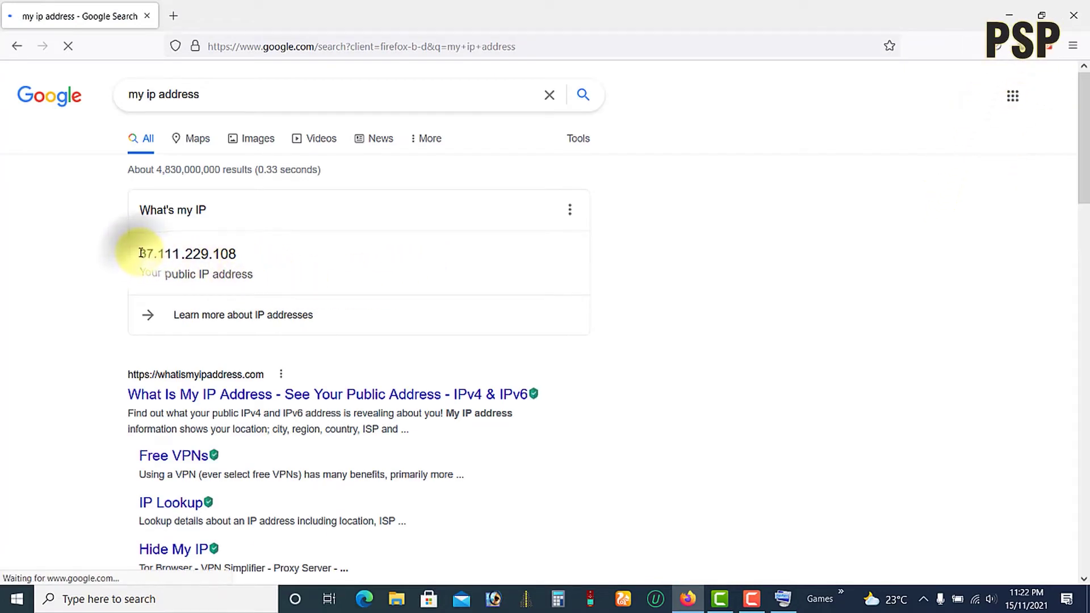
pyautogui.moveTo(142, 256); pyautogui.dragTo(242, 254)
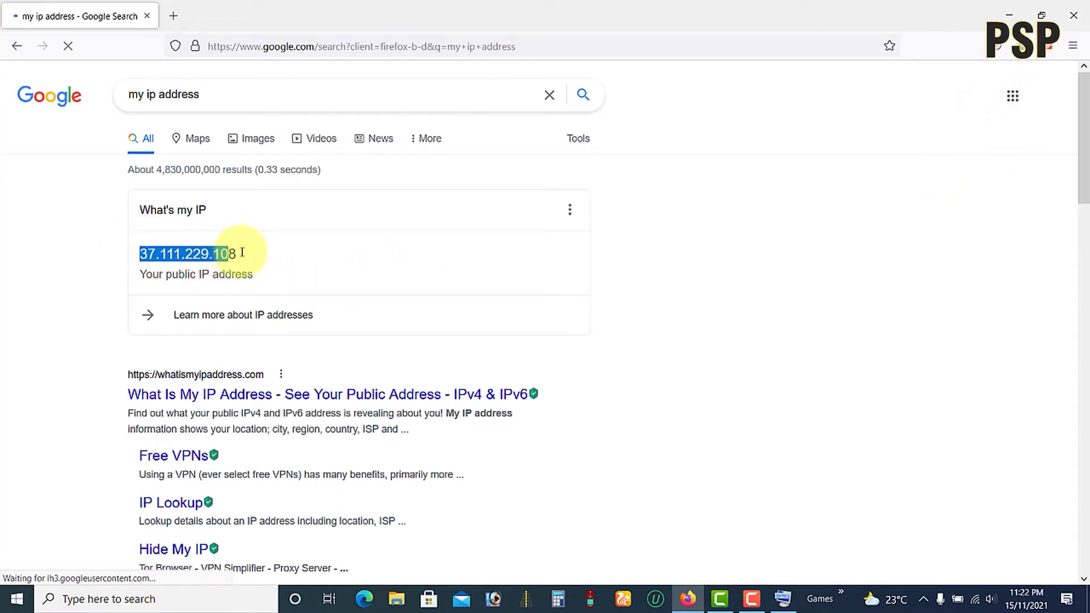
pyautogui.click(196, 254)
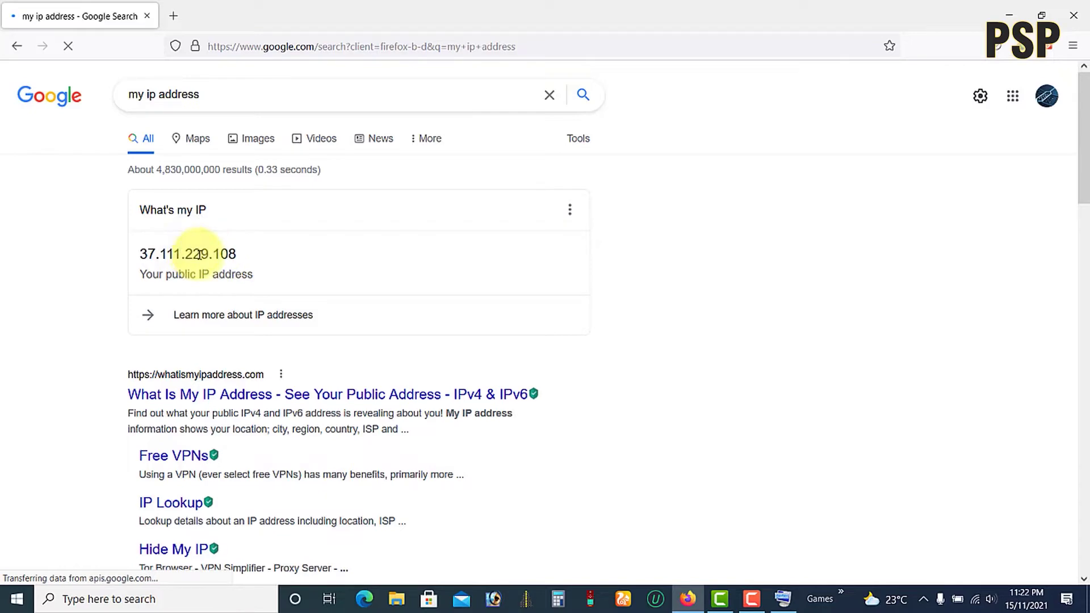
pyautogui.click(245, 305)
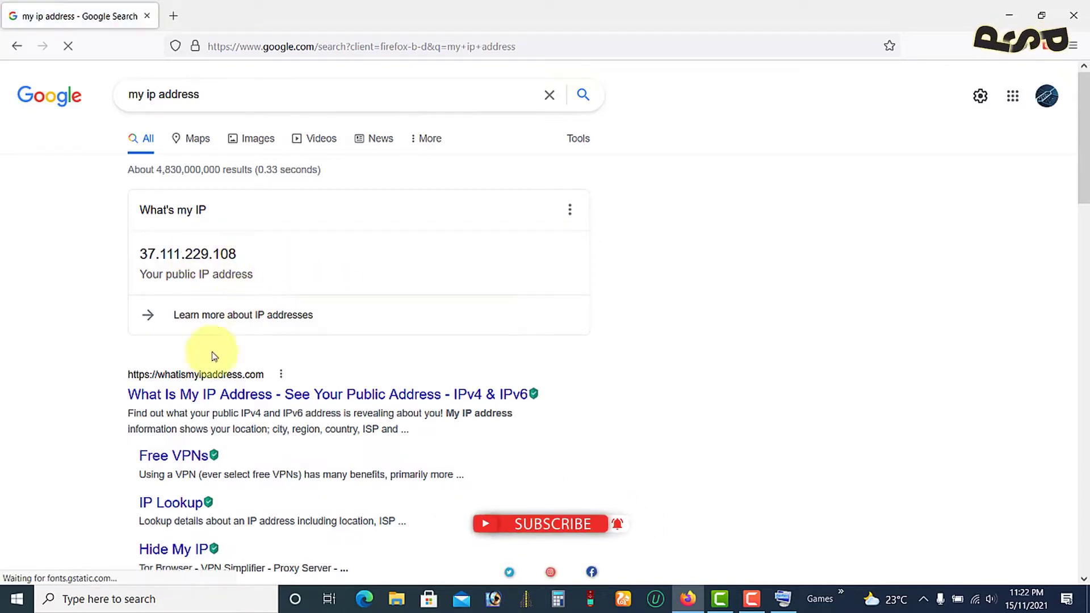
# - Look through the IP address results and search Google for "vpn software for pc free"
pyautogui.scroll(-5, 603, 355)
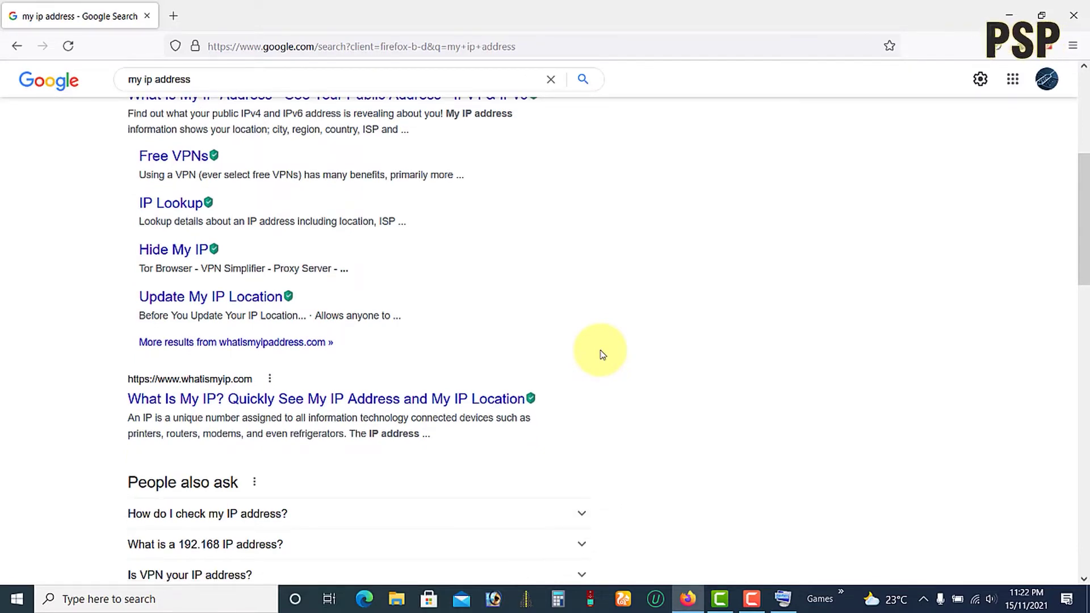
pyautogui.scroll(1, 664, 386)
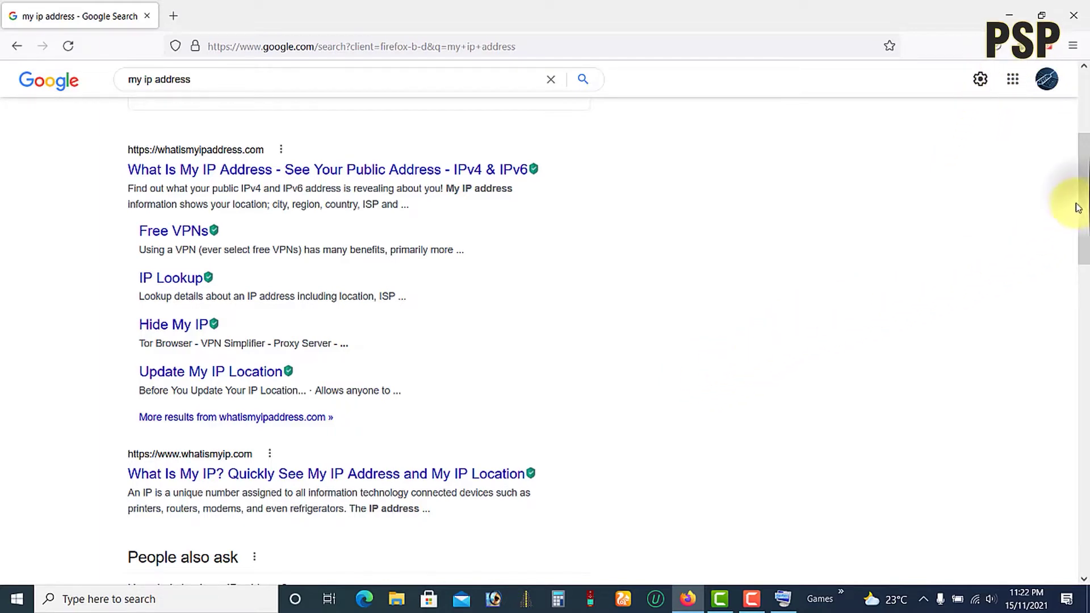
pyautogui.moveTo(1084, 201); pyautogui.dragTo(1083, 117)
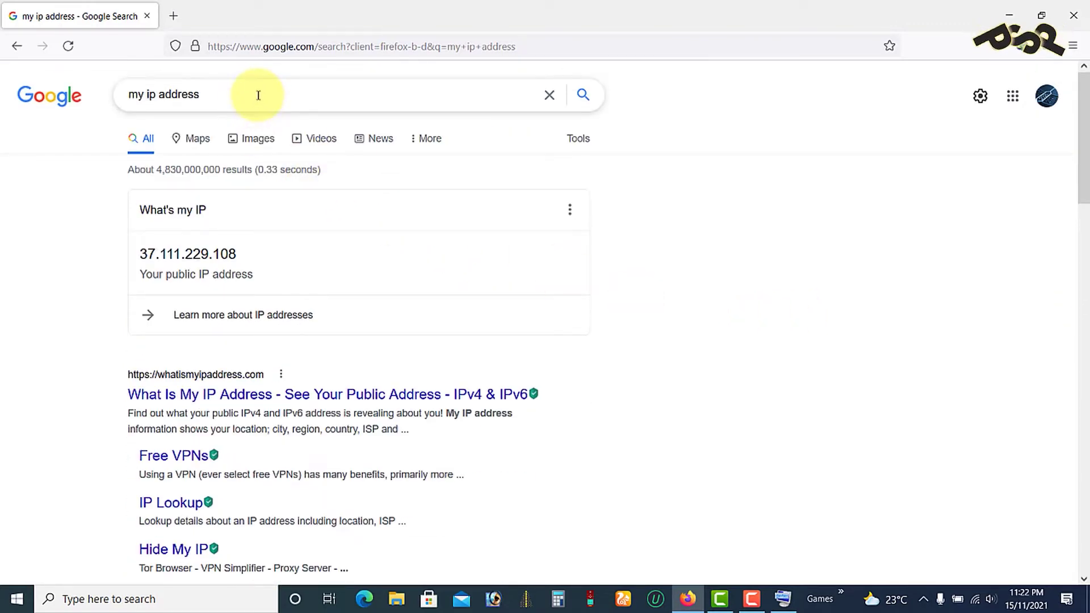
pyautogui.moveTo(238, 93); pyautogui.dragTo(65, 93)
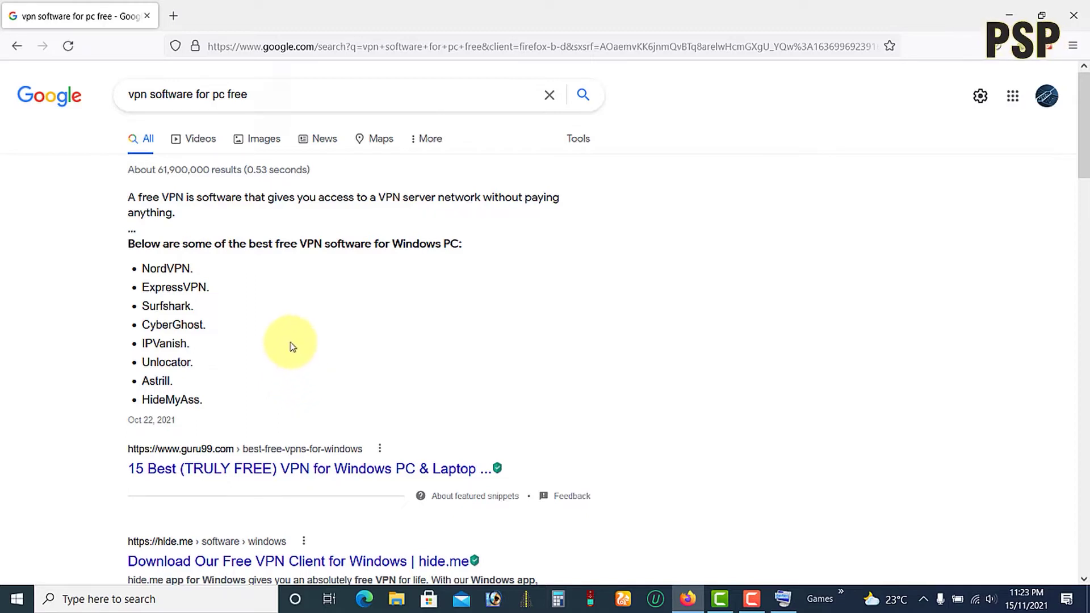
# - Search Google for "urban vpn" and open the official Urban VPN website
pyautogui.moveTo(288, 94); pyautogui.dragTo(90, 94)
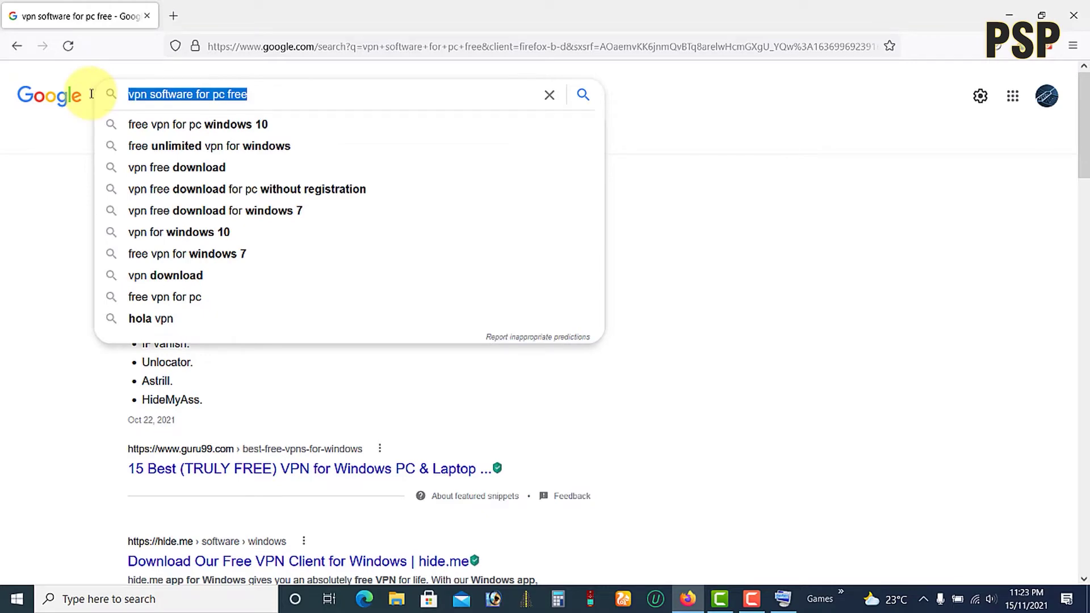
pyautogui.write('urban')
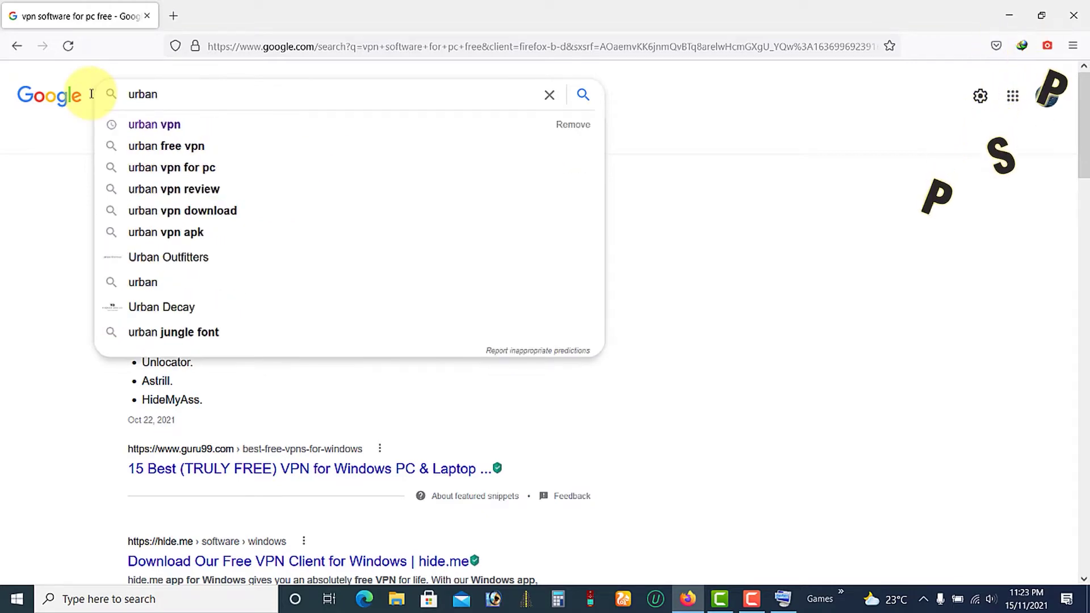
pyautogui.write(' vpn')
pyautogui.press('Return')
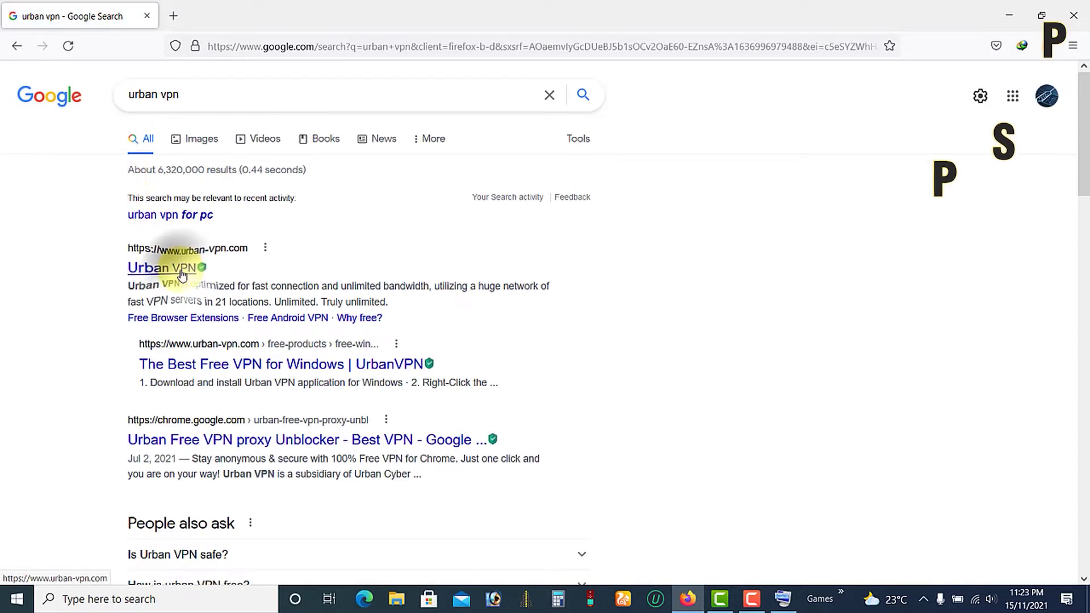
pyautogui.click(181, 276)
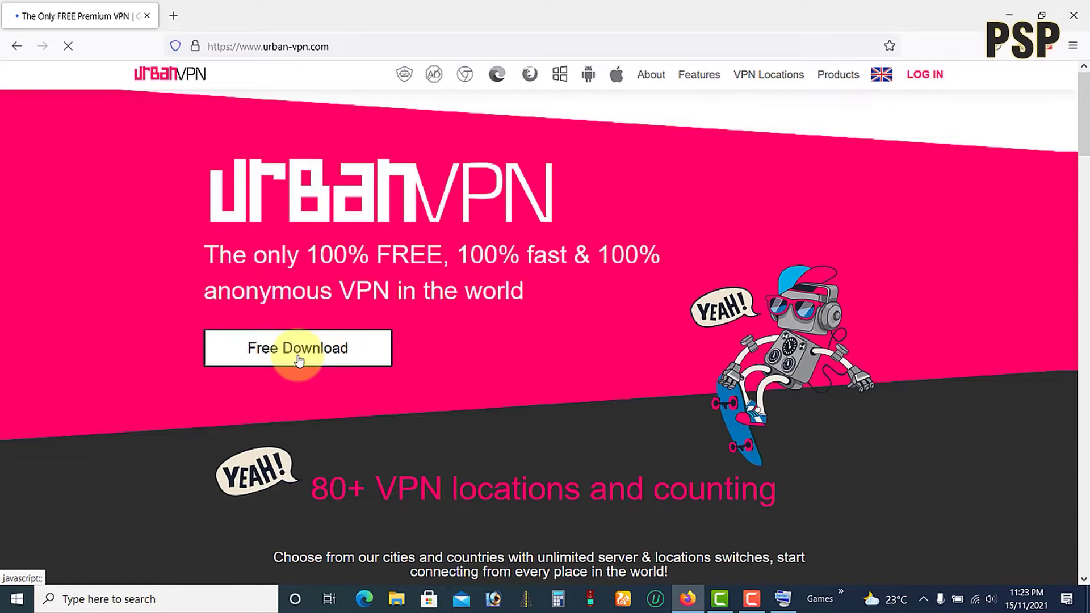
# - Review the VPN locations and features on the Urban VPN home page, declining the notification request
pyautogui.scroll(-2, 421, 352)
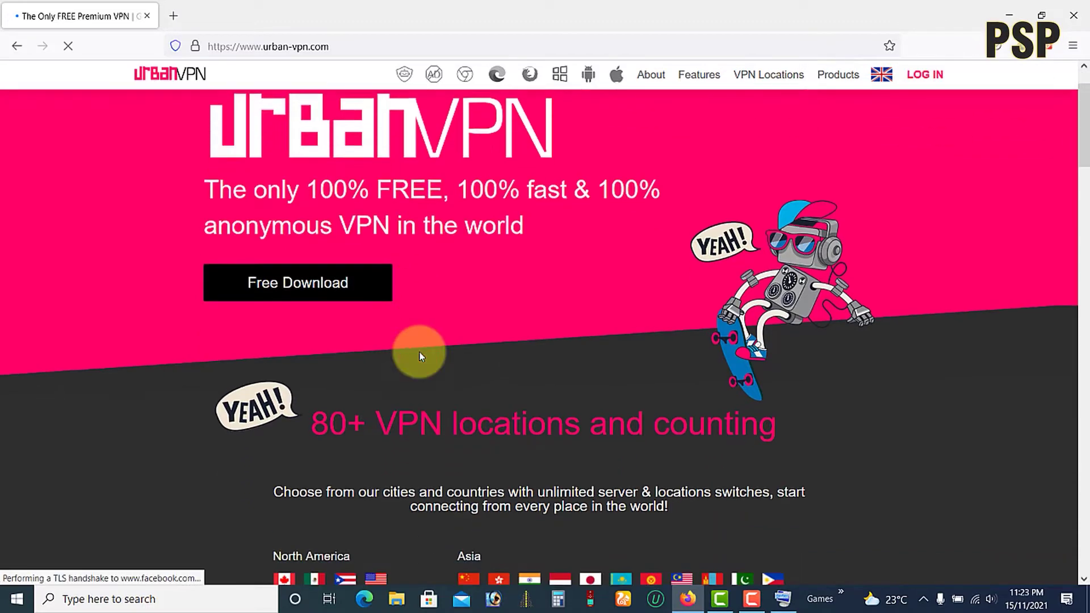
pyautogui.scroll(-2, 204, 365)
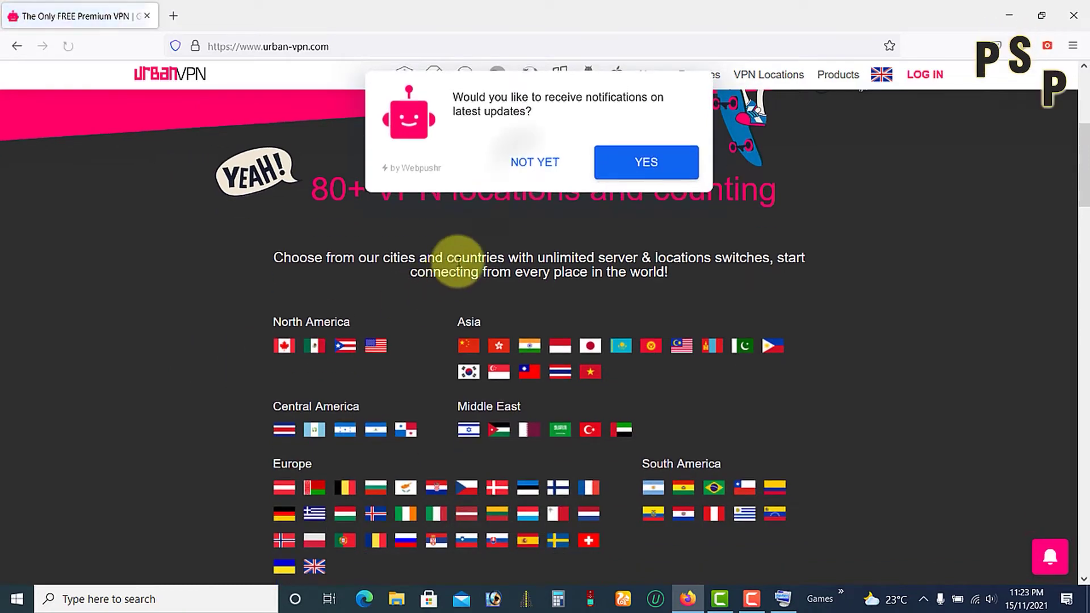
pyautogui.click(525, 170)
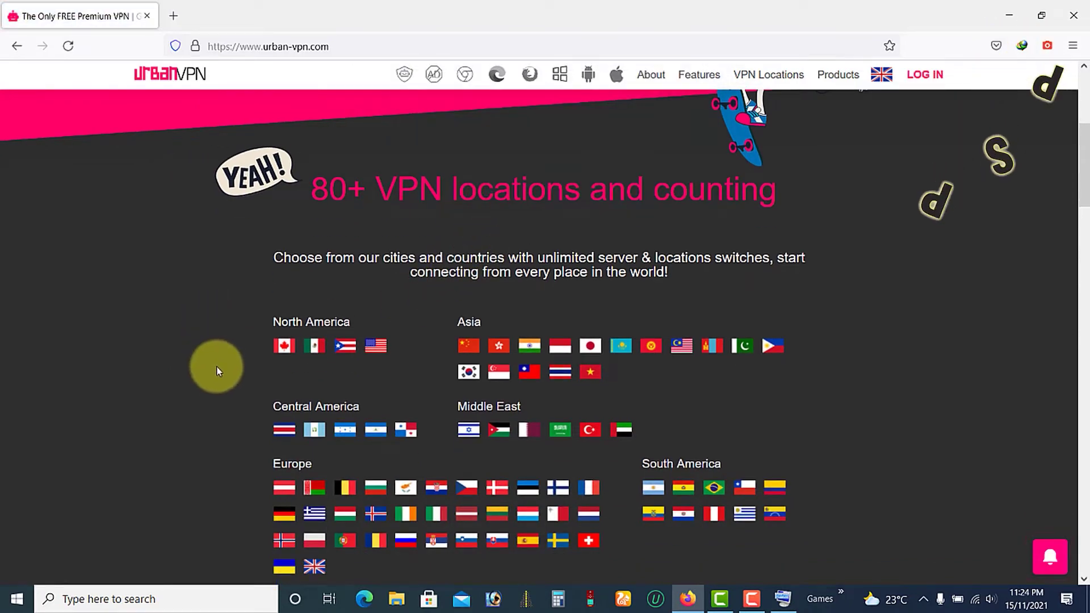
pyautogui.scroll(-3, 216, 371)
pyautogui.scroll(-4, 216, 371)
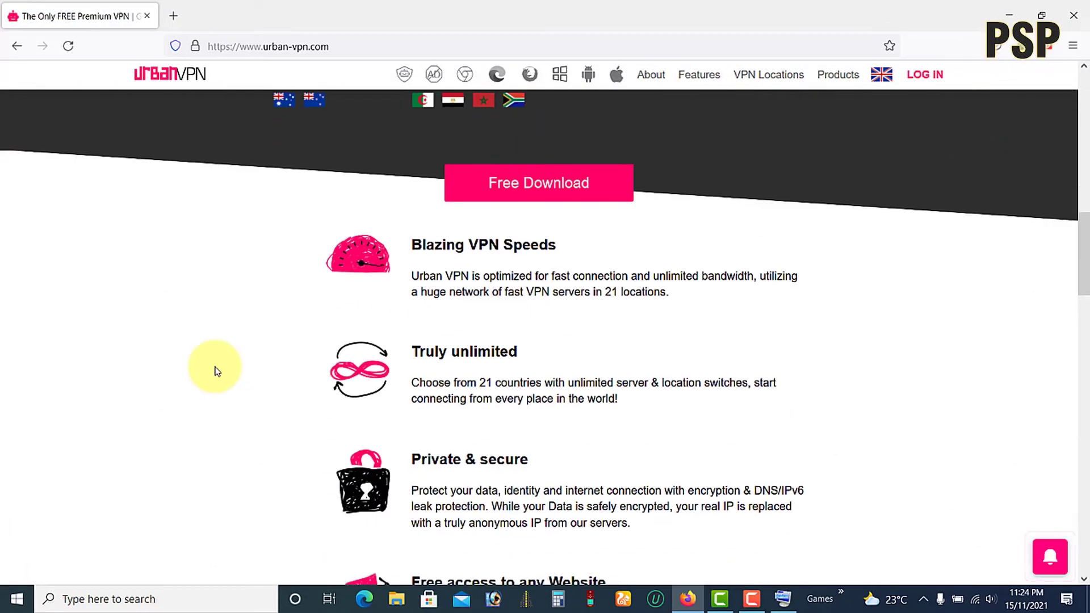
pyautogui.scroll(-3, 216, 371)
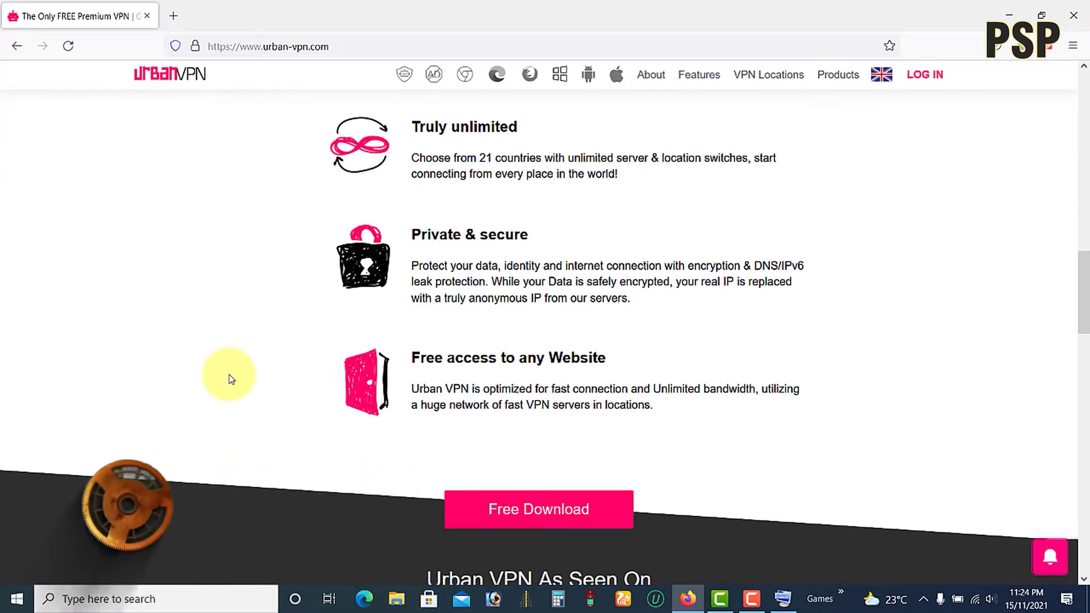
pyautogui.scroll(13, 232, 377)
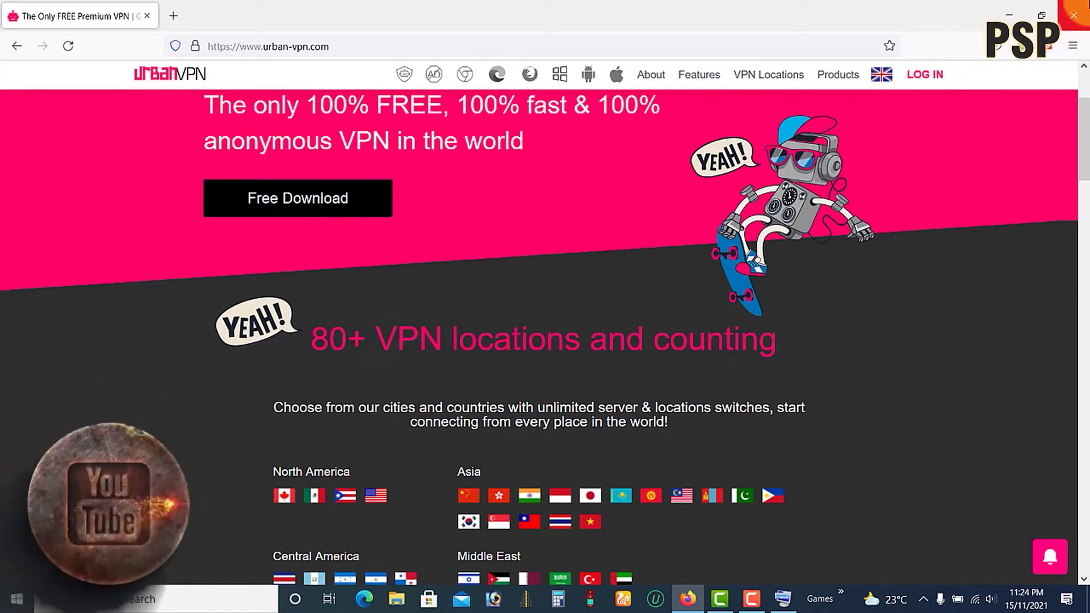
# - Close the browser, refresh the desktop and bring up the running UrbanVPN application
pyautogui.click(1077, 12)
pyautogui.rightClick(893, 161)
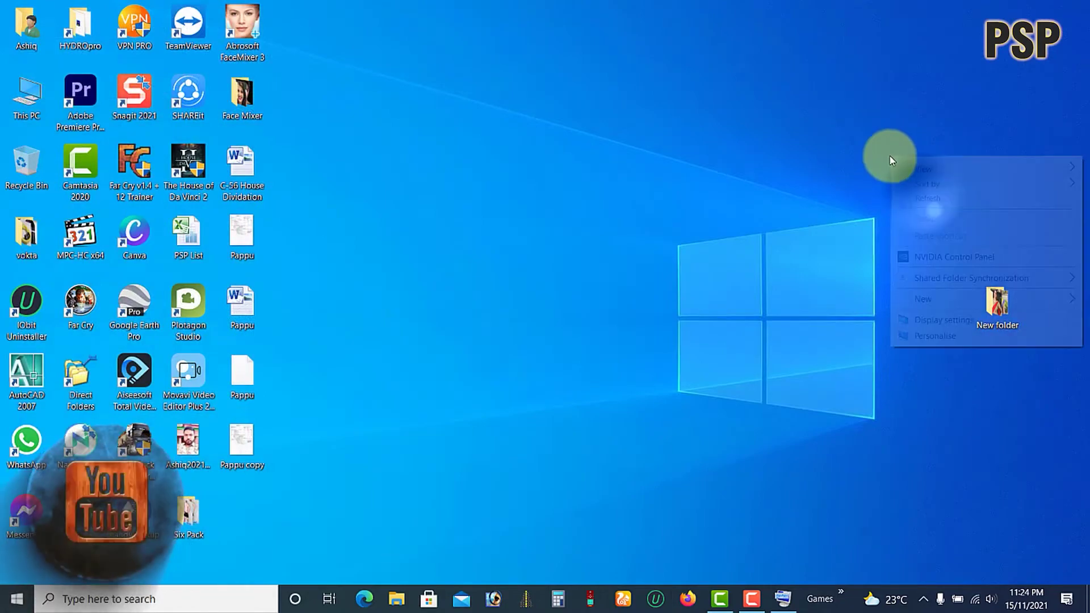
pyautogui.click(924, 198)
pyautogui.click(923, 599)
pyautogui.click(926, 576)
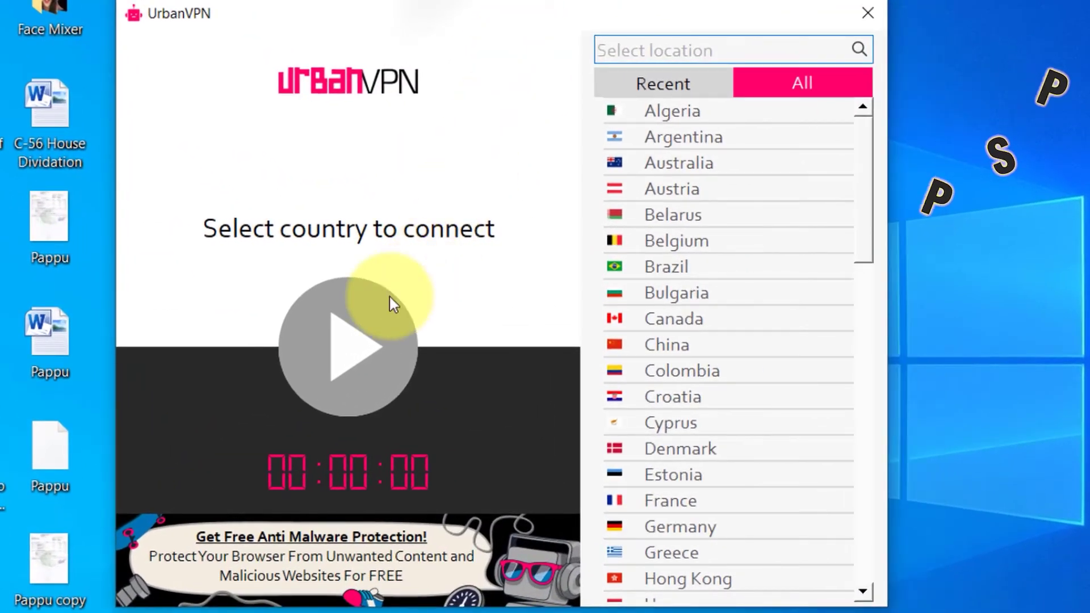
# - Browse the full country list in UrbanVPN and connect to the Netherlands
pyautogui.moveTo(457, 20); pyautogui.dragTo(537, 22)
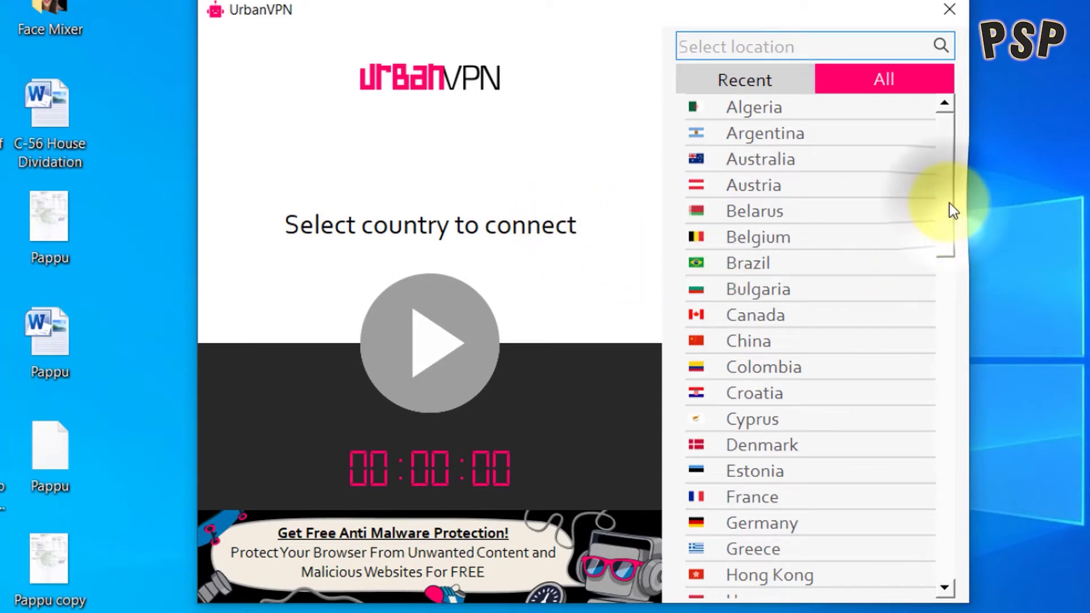
pyautogui.moveTo(949, 203); pyautogui.dragTo(943, 406)
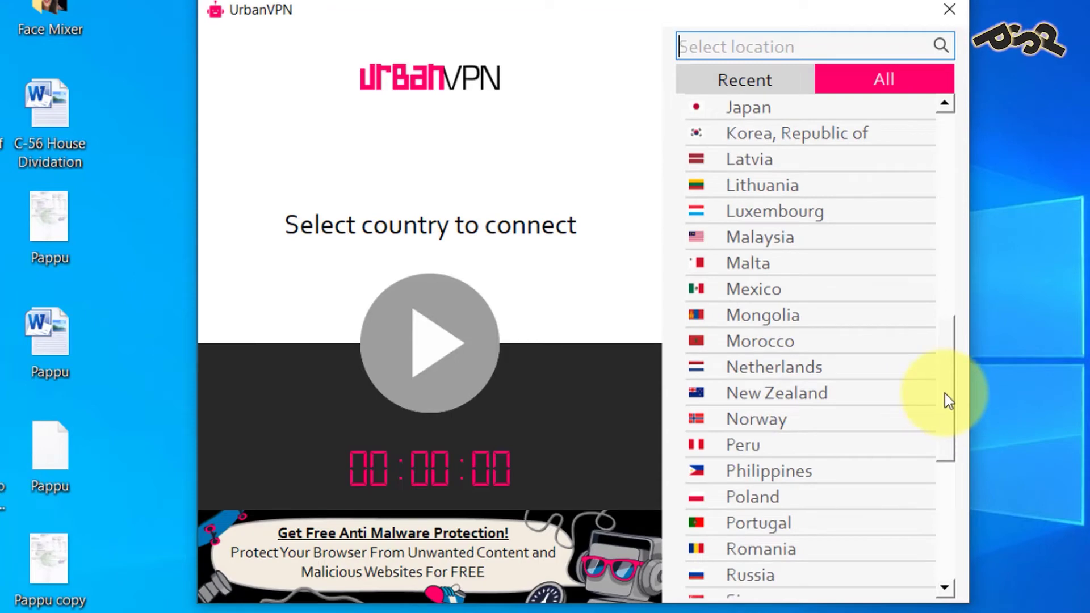
pyautogui.moveTo(945, 393)
pyautogui.mouseDown()
pyautogui.moveTo(965, 149)
pyautogui.moveTo(948, 380)
pyautogui.mouseUp()
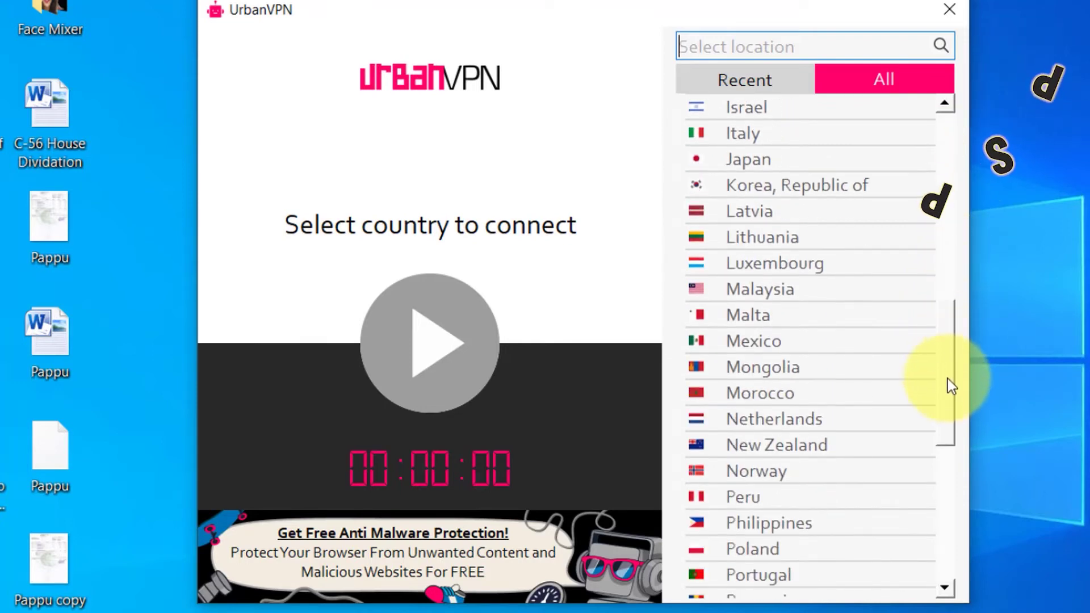
pyautogui.click(792, 423)
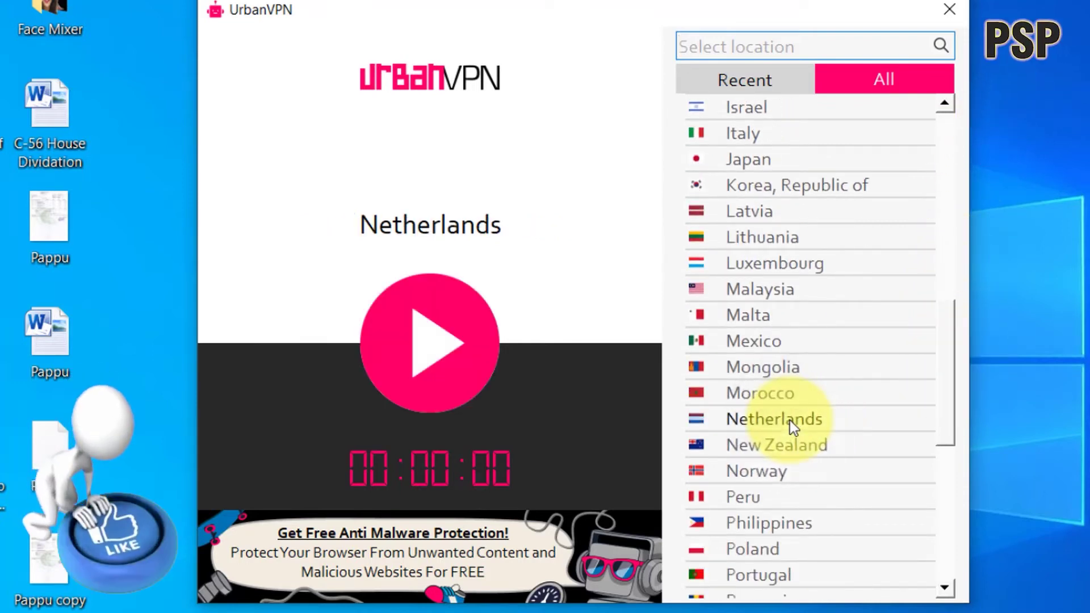
pyautogui.click(430, 347)
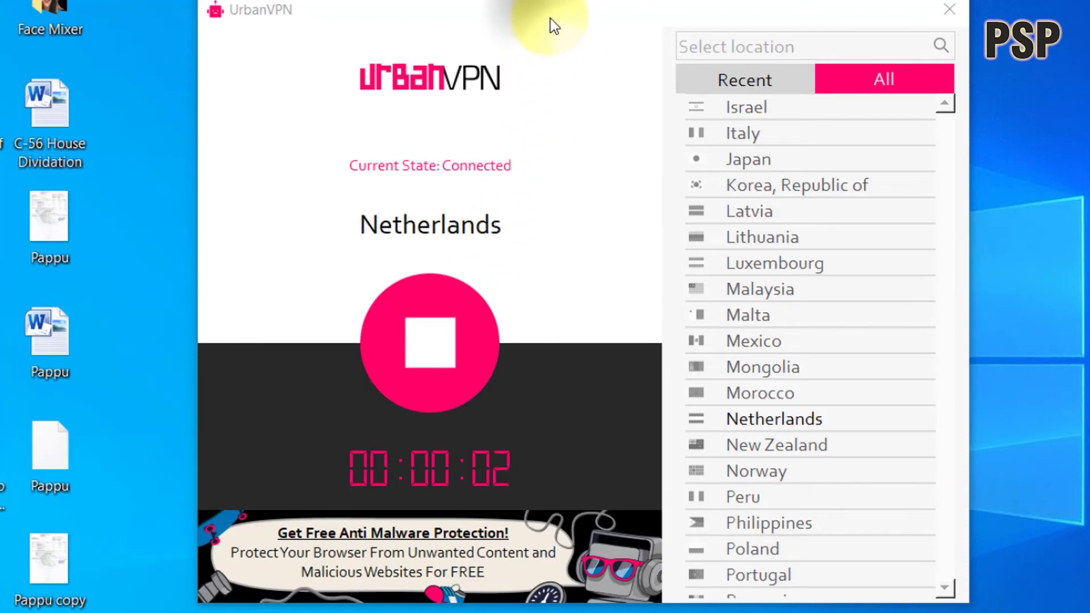
# - Disconnect the VPN from the Netherlands and connect to Malaysia instead
pyautogui.moveTo(551, 13); pyautogui.dragTo(560, 0)
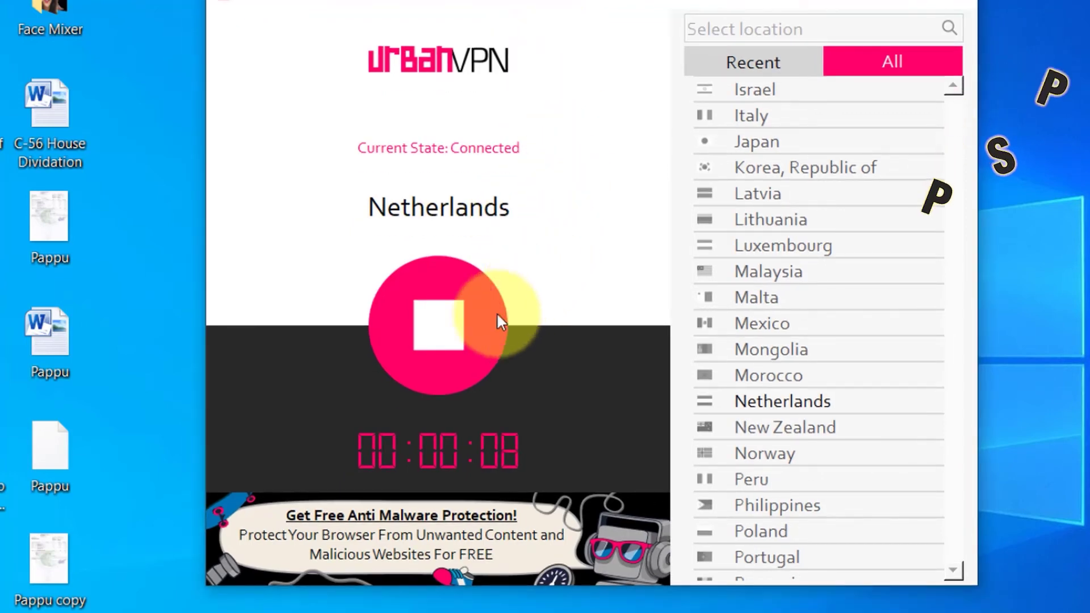
pyautogui.click(441, 336)
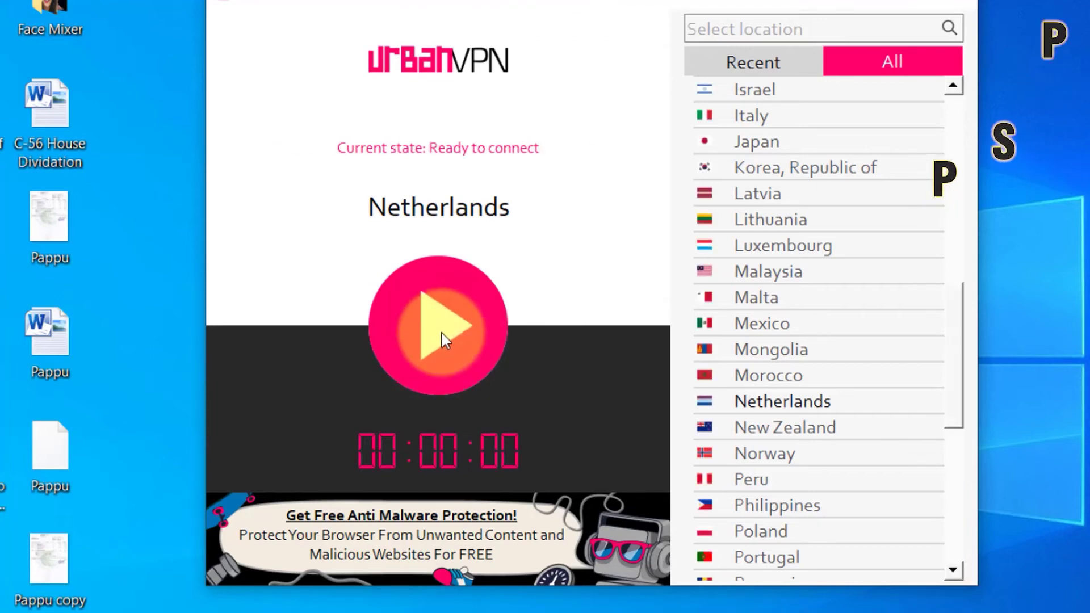
pyautogui.click(807, 278)
pyautogui.click(455, 319)
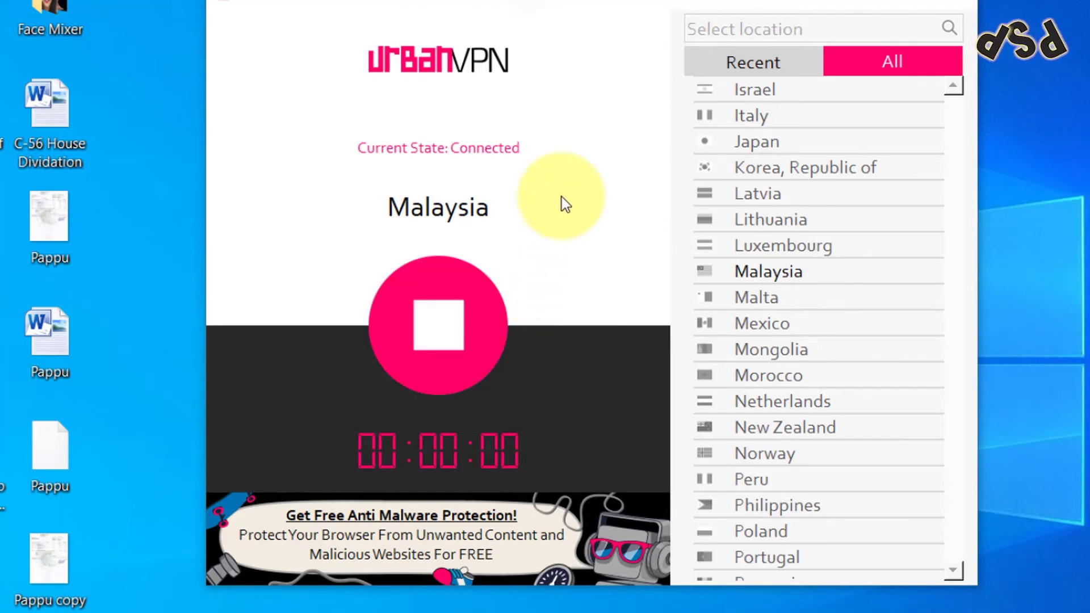
pyautogui.moveTo(567, 5)
pyautogui.mouseDown()
pyautogui.moveTo(499, 6)
pyautogui.moveTo(552, 6)
pyautogui.mouseUp()
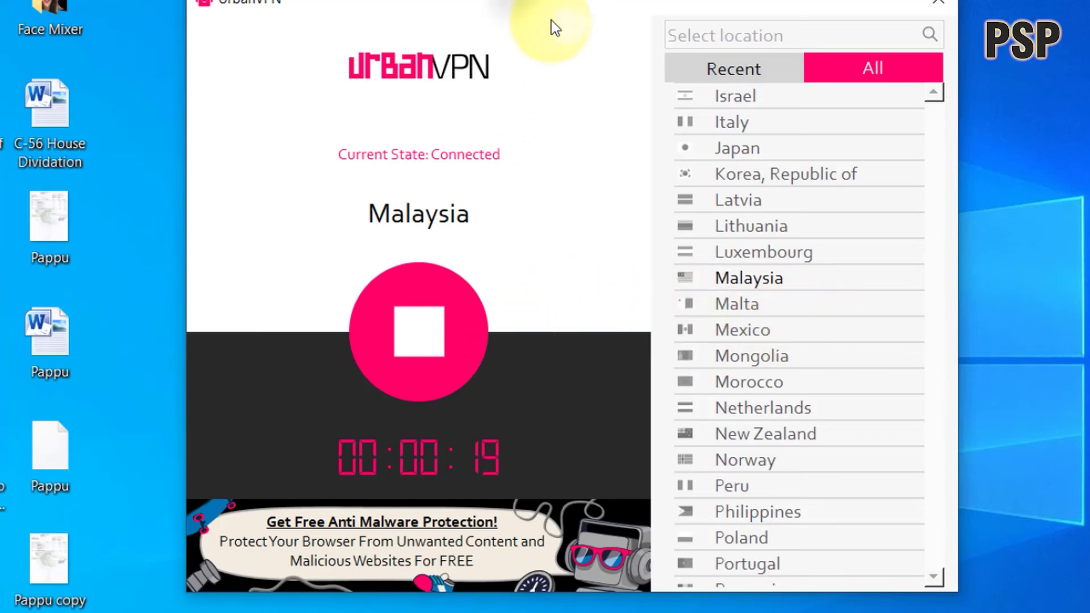
pyautogui.moveTo(544, 6); pyautogui.dragTo(502, 13)
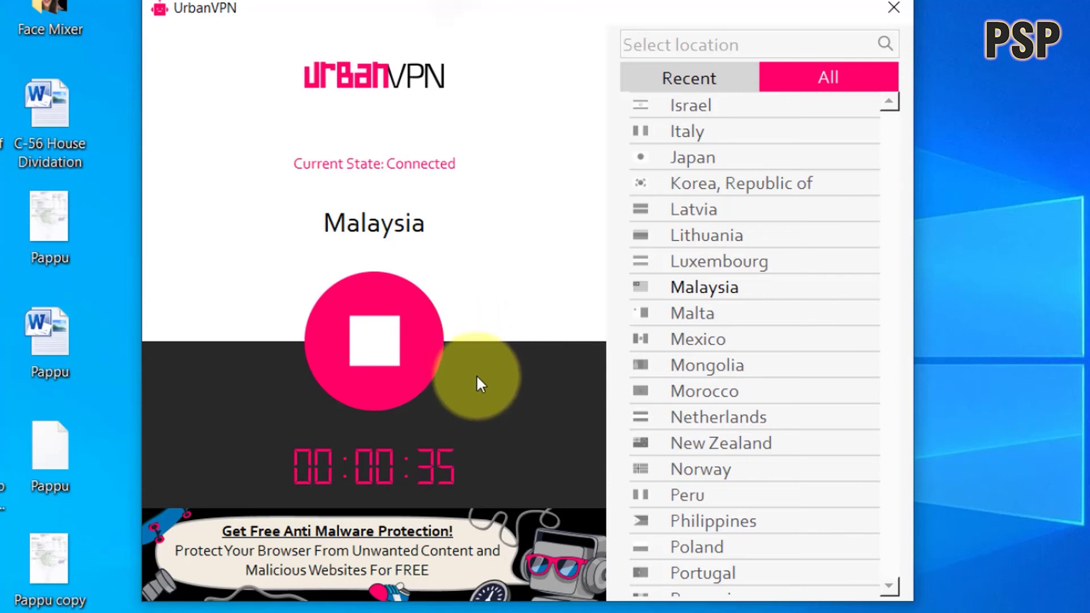
pyautogui.moveTo(493, 3); pyautogui.dragTo(556, 6)
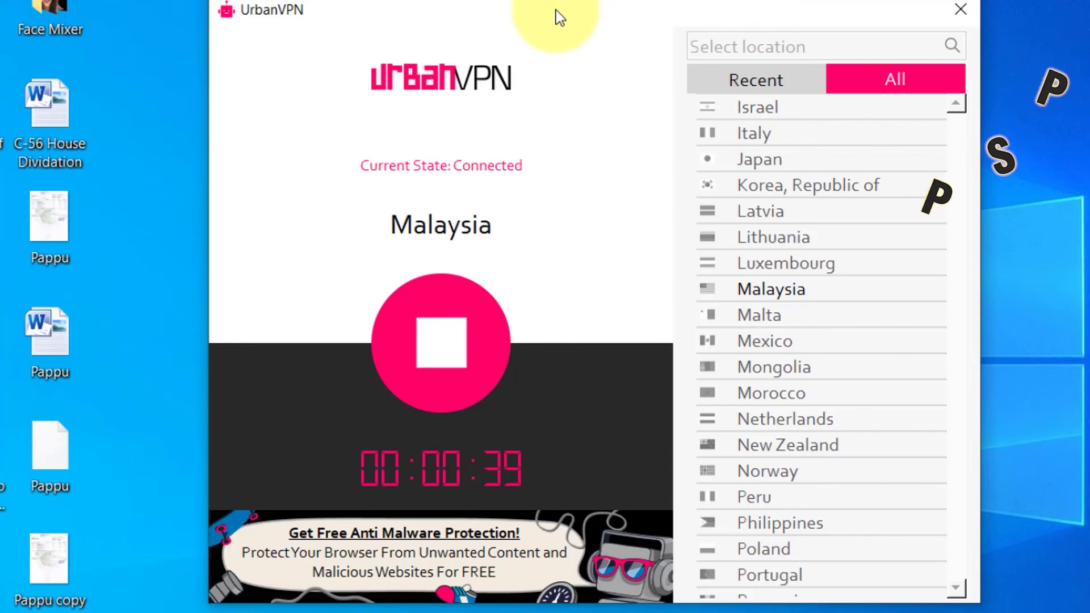
pyautogui.moveTo(591, 19); pyautogui.dragTo(610, 13)
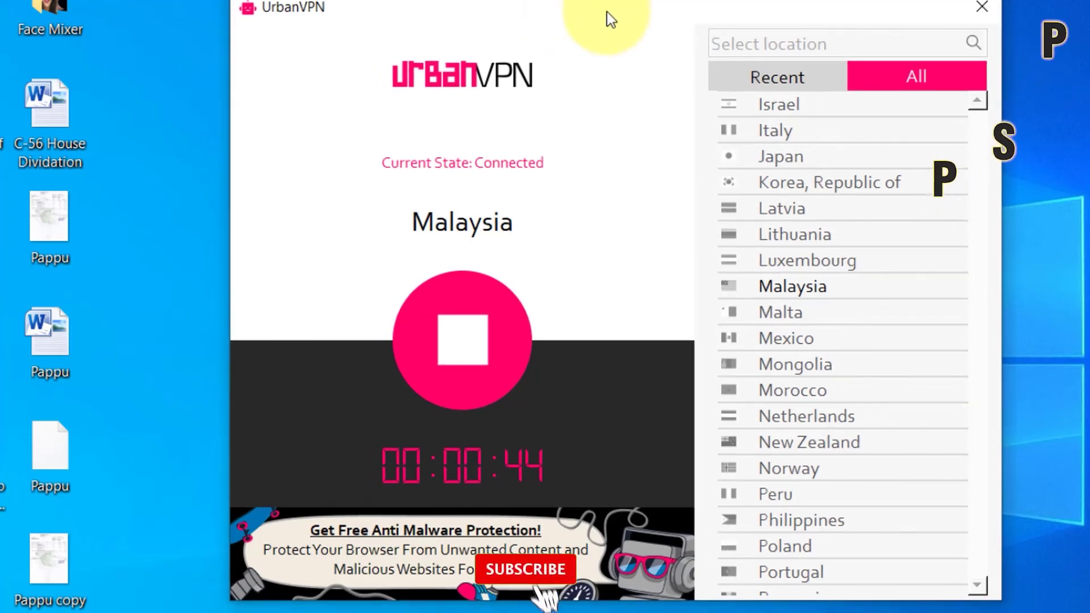